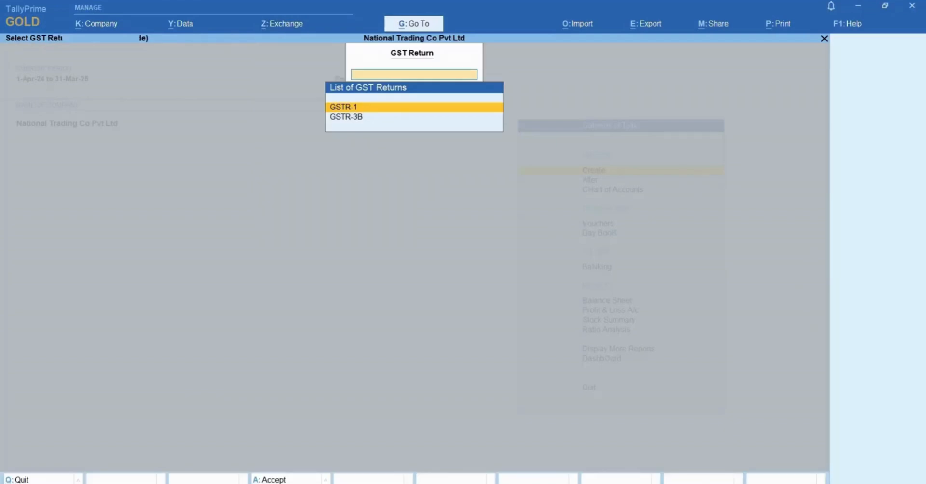
key(Return)
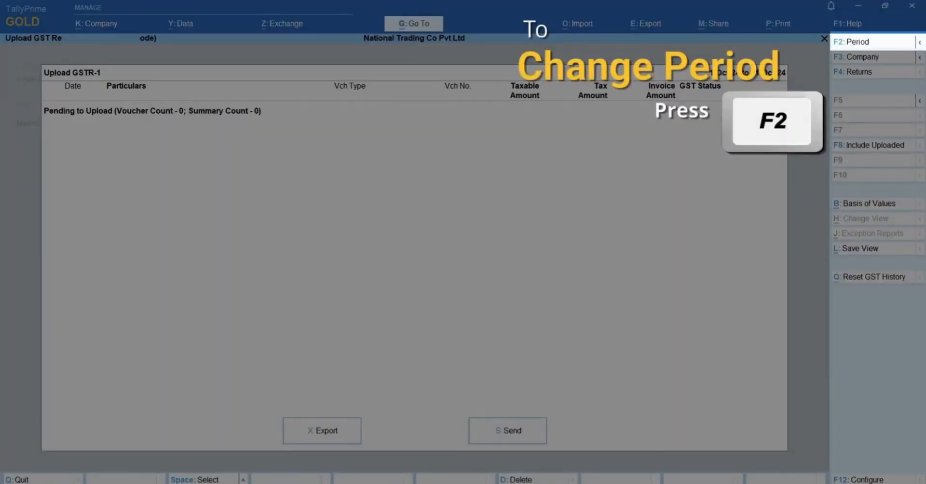
Select GSTR-1 for upload and set the period from 1-5-2024 to May 2024.
key(F2)
text(1-5)
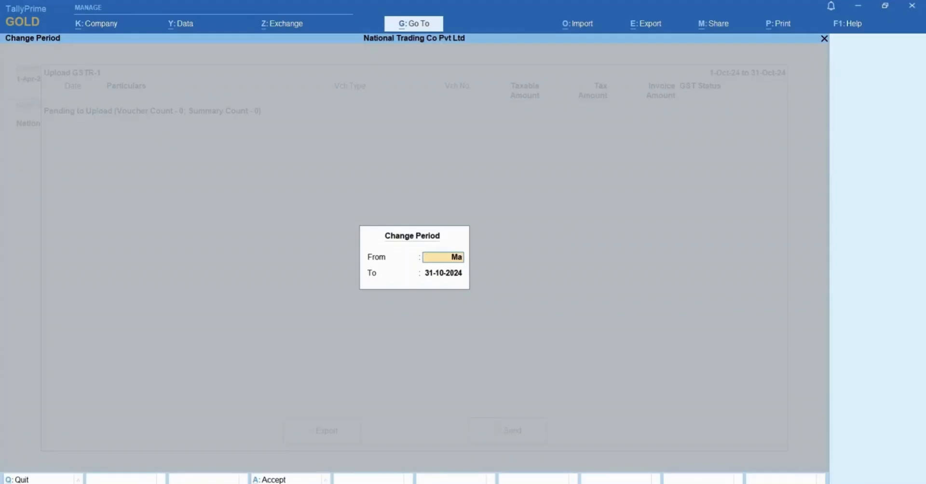
key(Return)
text(May)
key(Return)
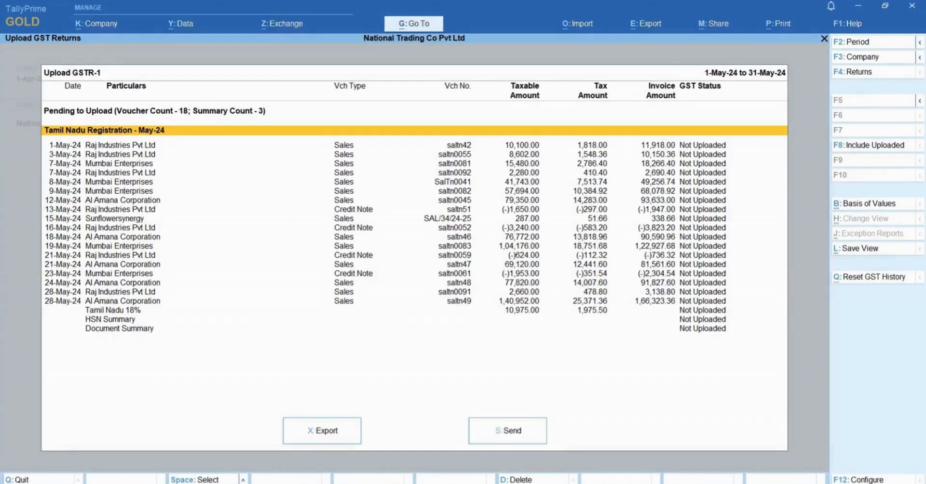
Send the GSTR-1 to the portal, log in with the one-time password, and dismiss the warning.
key(Return)
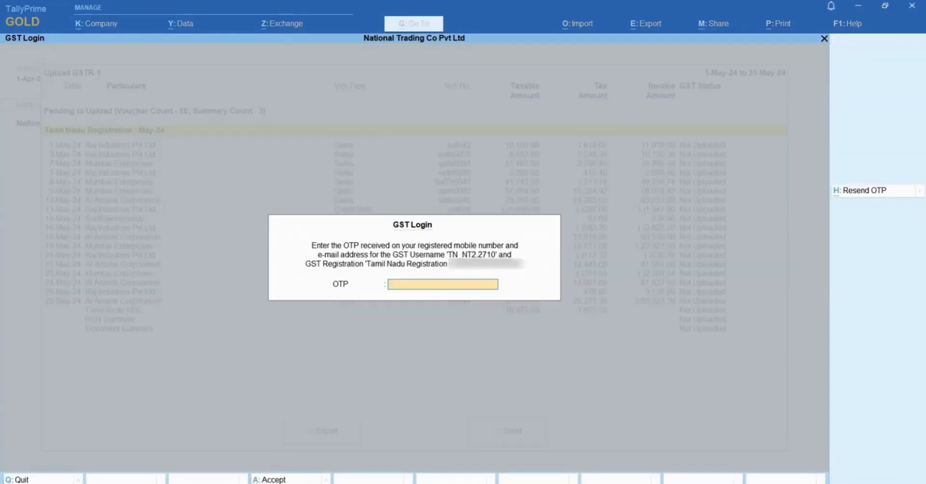
key(Return)
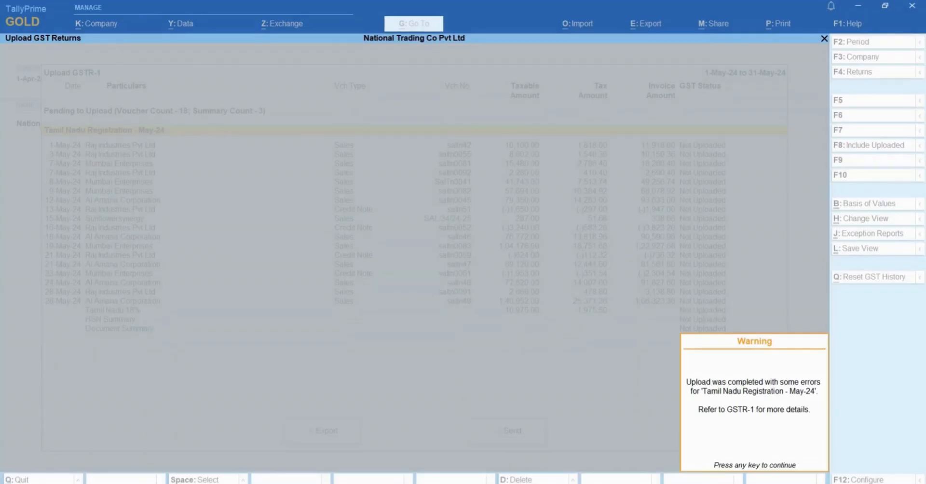
key(Return)
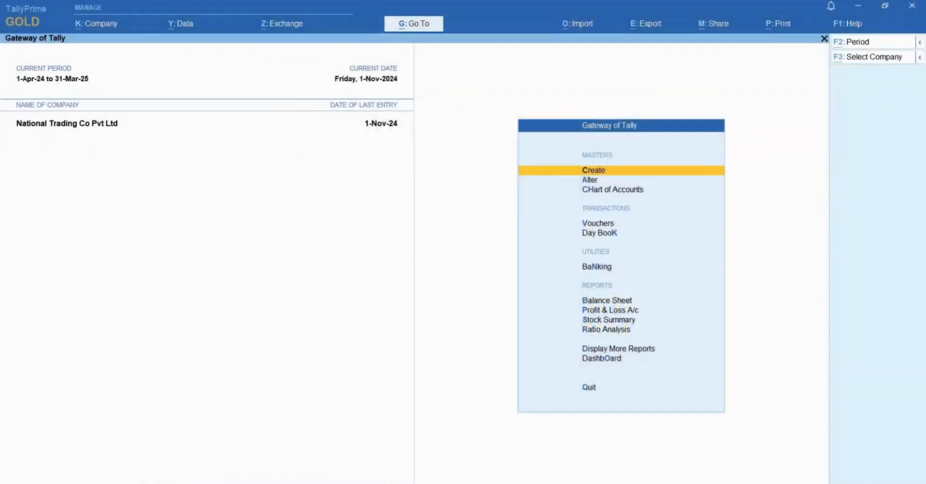
Find the GSTR-1 report with 'R1' and list the portal-rejected invoice and HSN Summary.
key(alt+g)
text(R1)
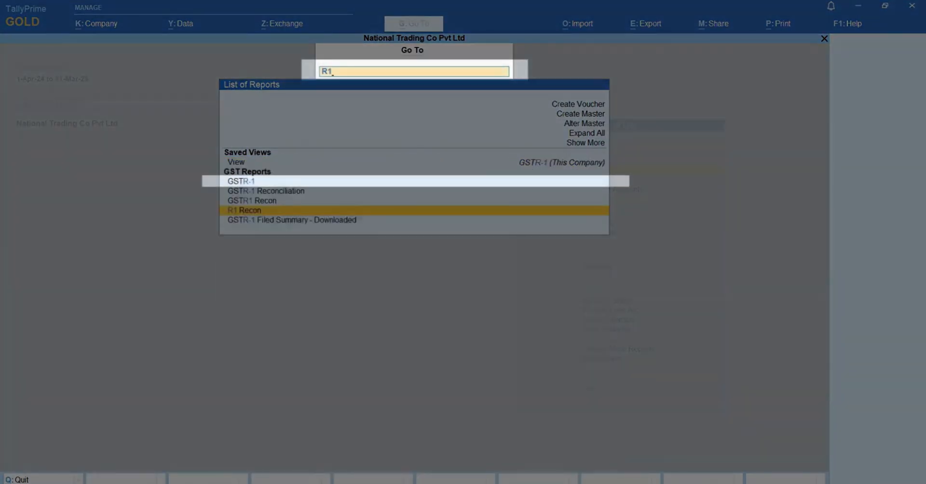
key(Up)
key(Up)
key(Up)
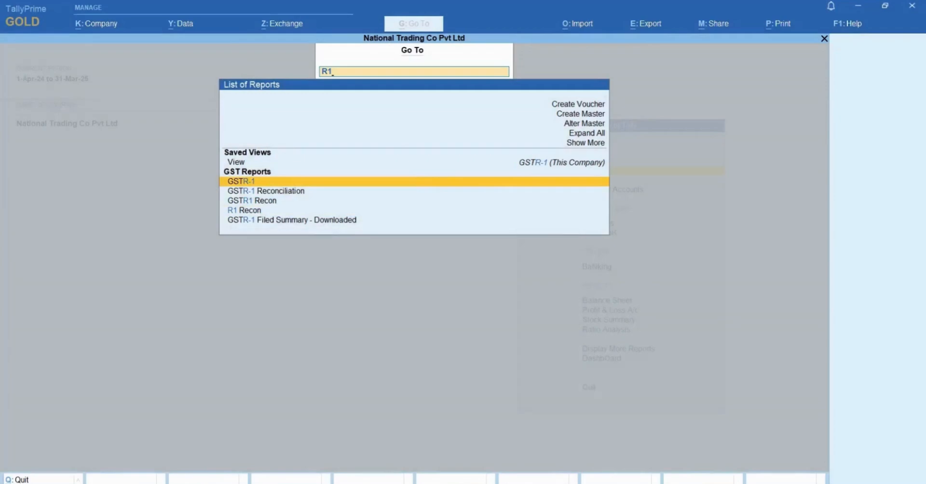
key(Return)
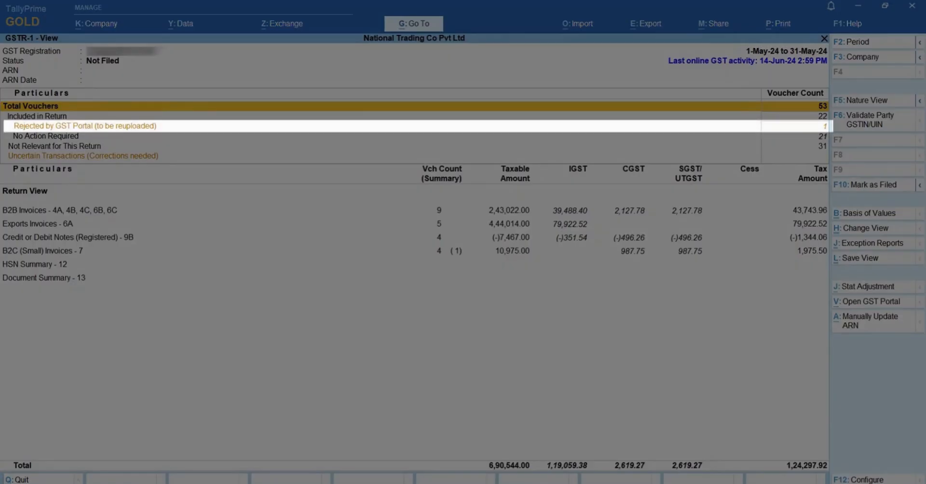
key(Down)
key(Down)
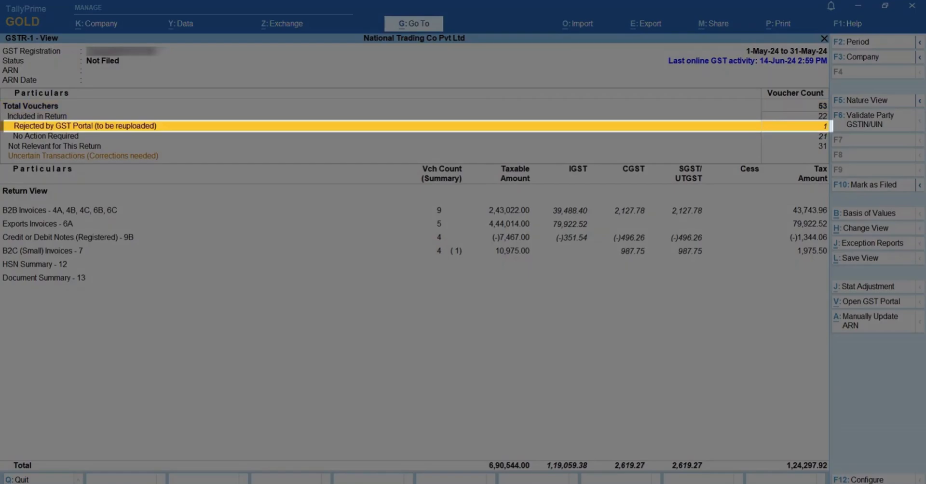
key(Return)
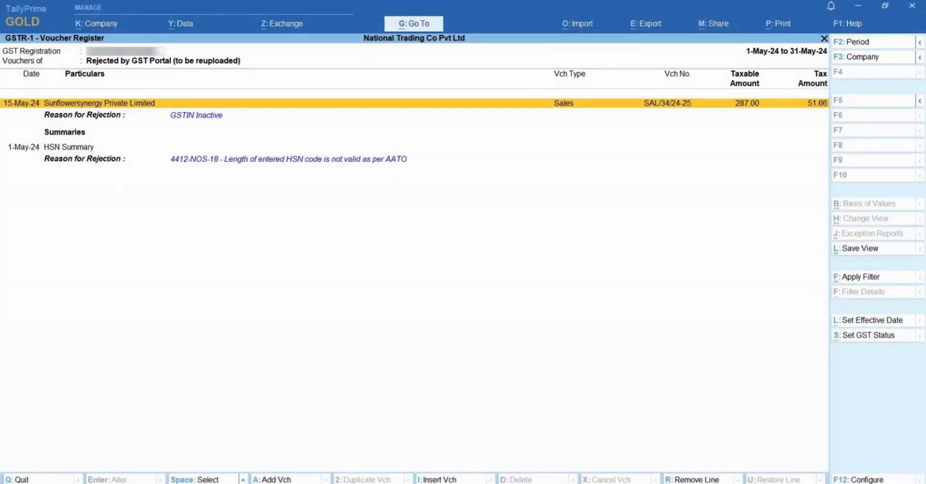
Open invoice SAL/34/24-25 and confirm in its GST portal view that the GSTIN is inactive.
key(Return)
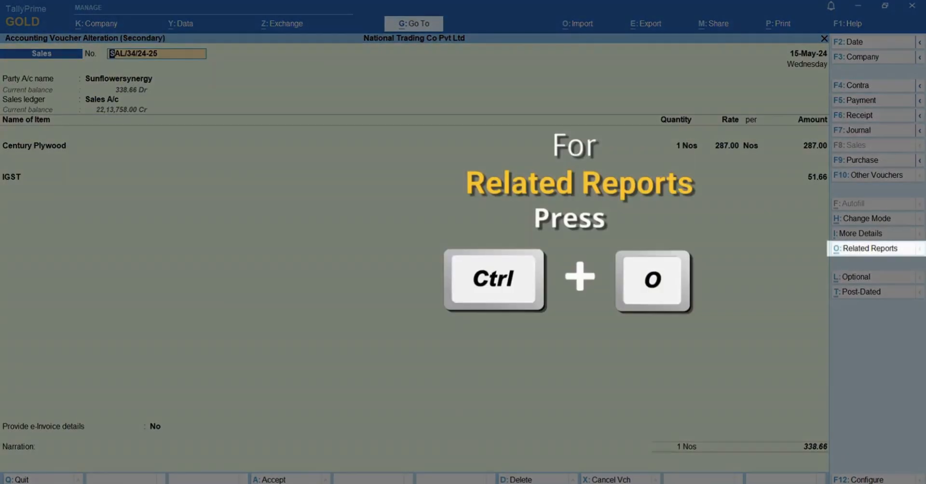
key(ctrl+o)
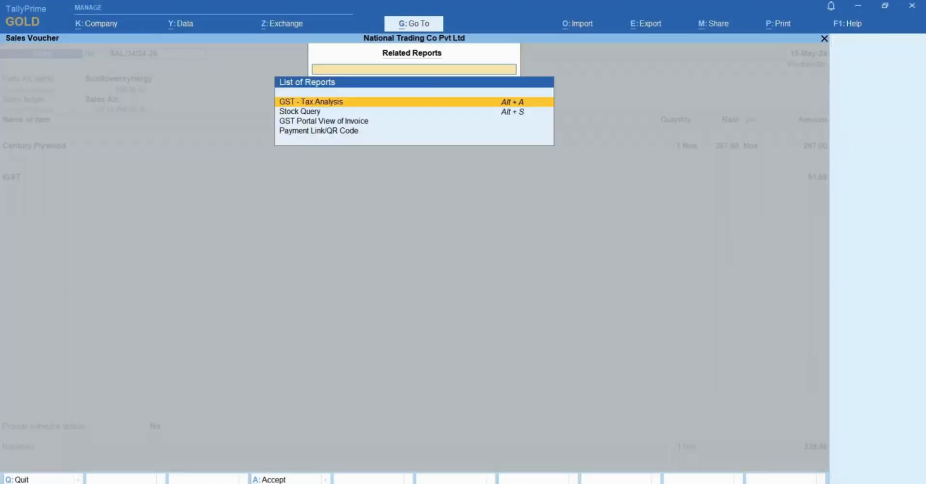
key(Down)
key(Down)
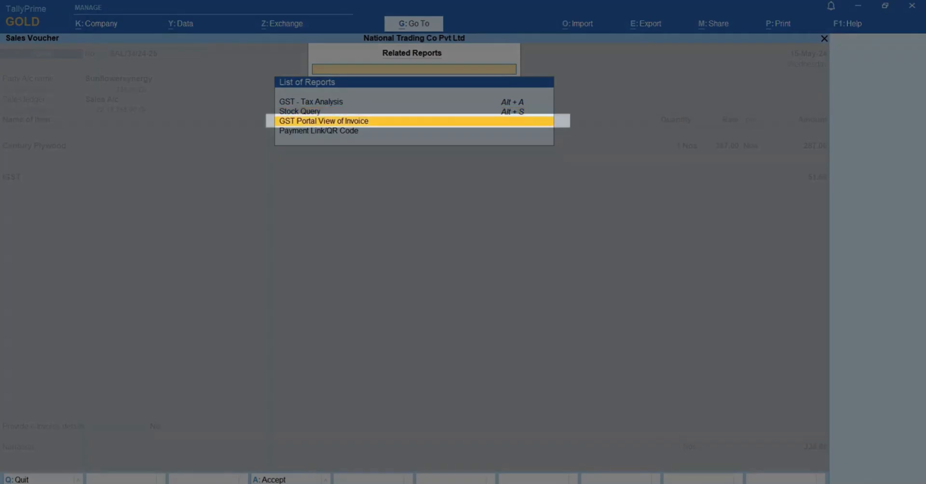
key(Return)
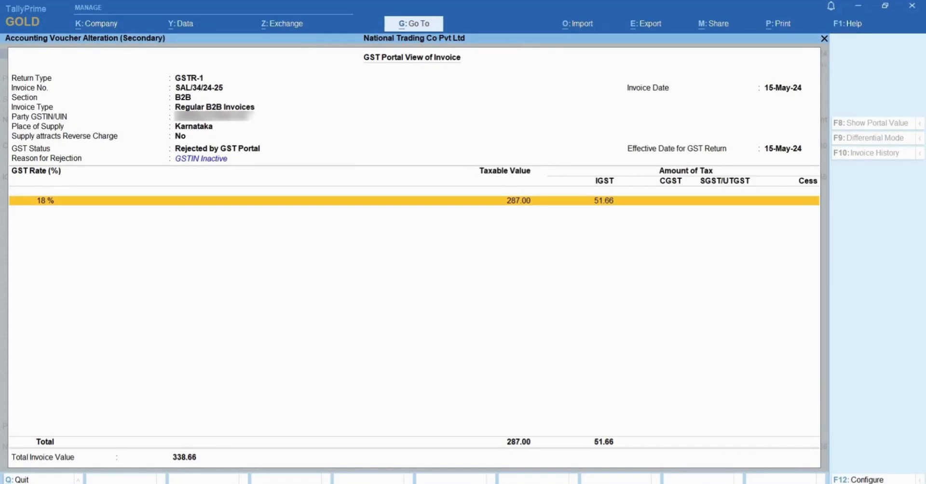
key(Escape)
key(Return)
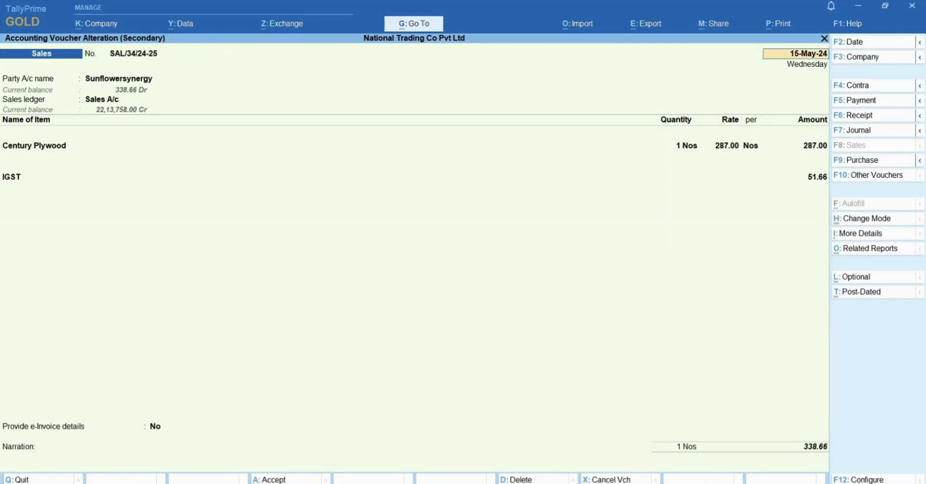
Change the Sunflowersynergy ledger to Unregistered/Consumer, effective 1-May, and save it.
key(Return)
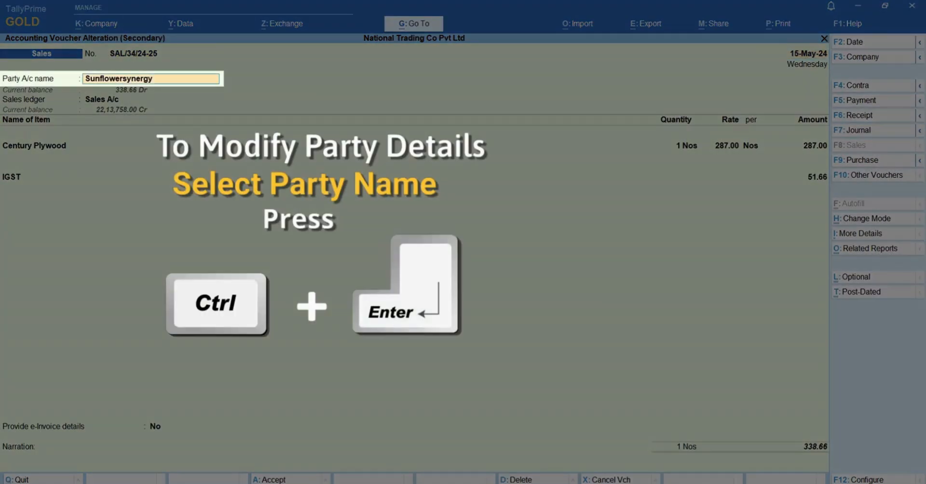
key(ctrl+Return)
key(Return)
key(Return)
key(Return)
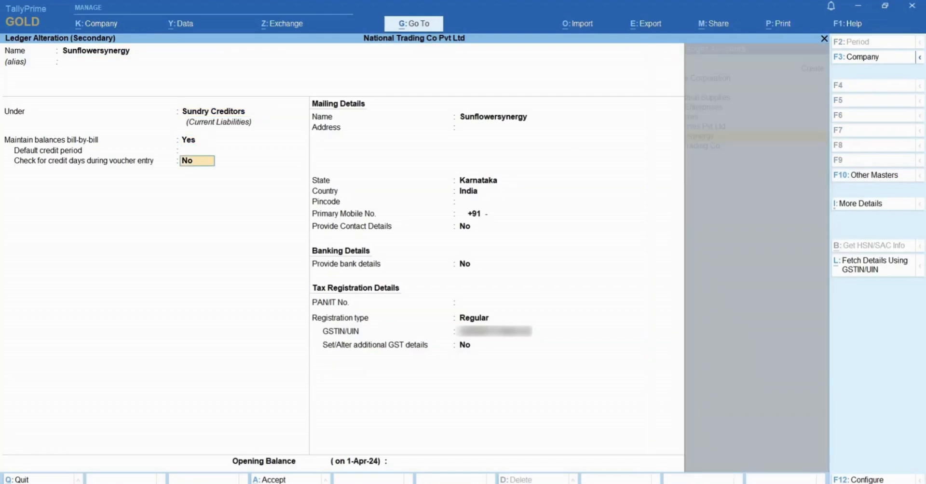
key(Return)
key(Return)
key(Return)
key(Return)
key(Return)
key(Return)
key(Return)
key(Return)
key(Return)
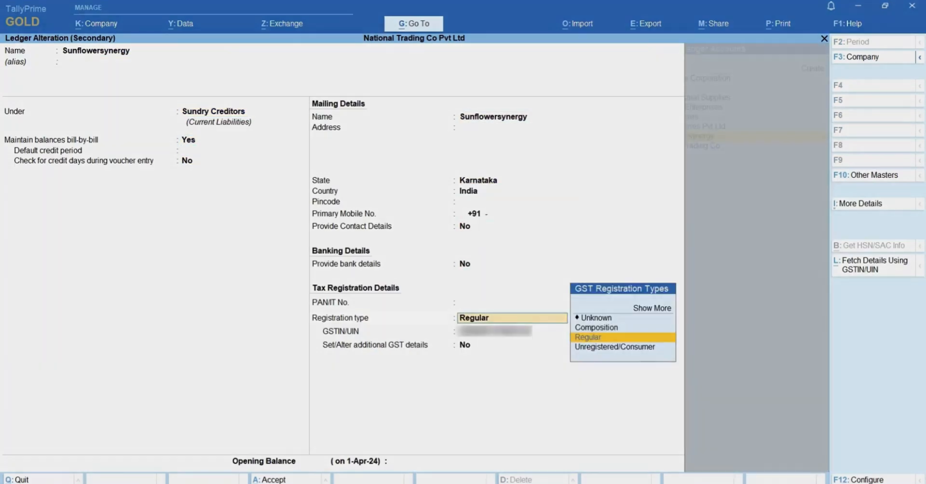
key(Down)
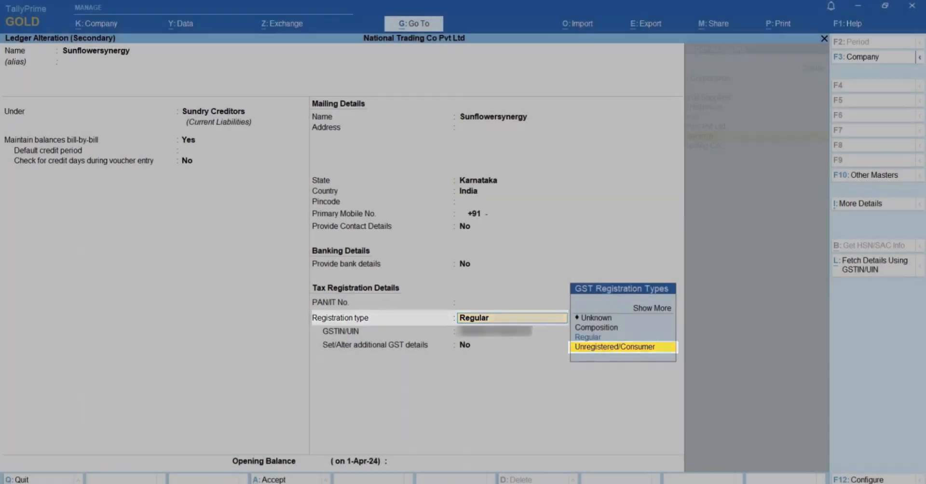
key(Return)
key(Return)
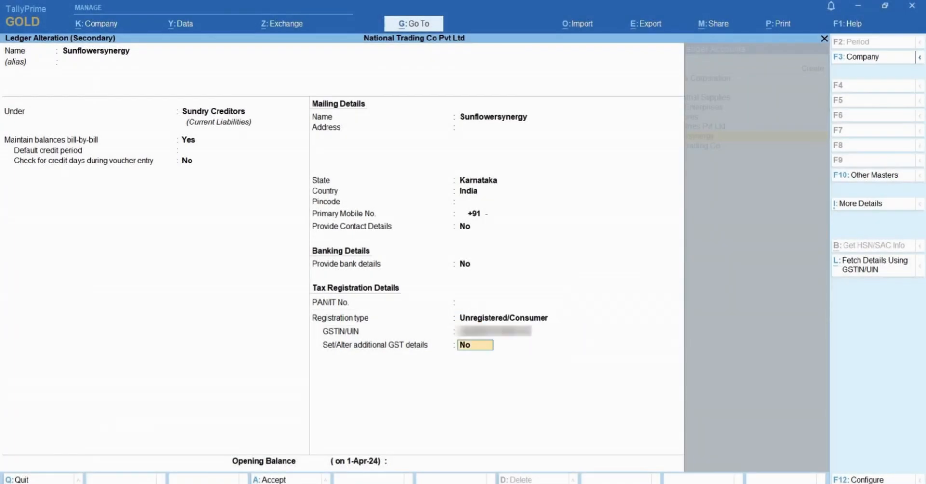
key(y)
key(Up)
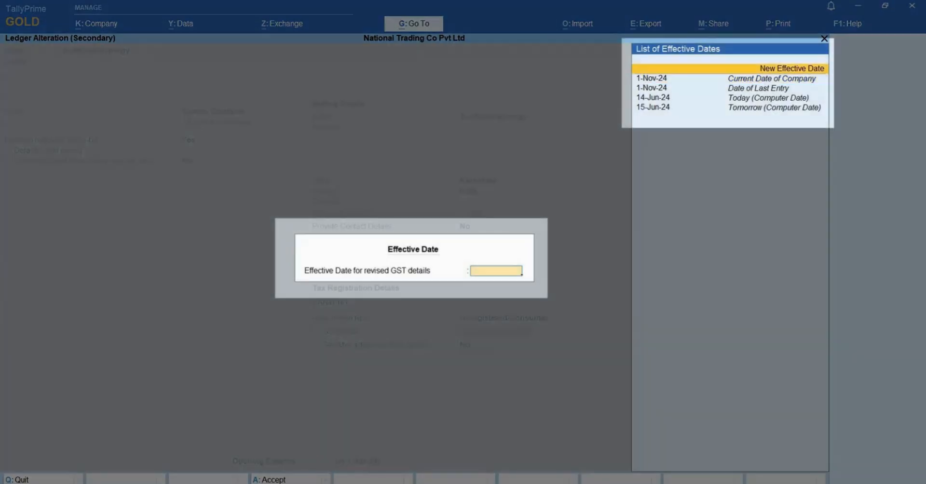
key(Return)
text(1-may)
key(Return)
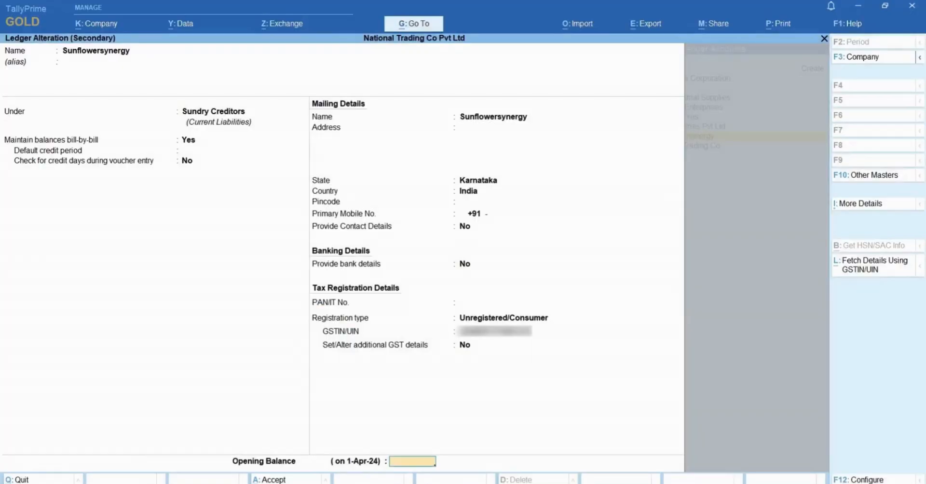
key(ctrl+a)
key(ctrl+a)
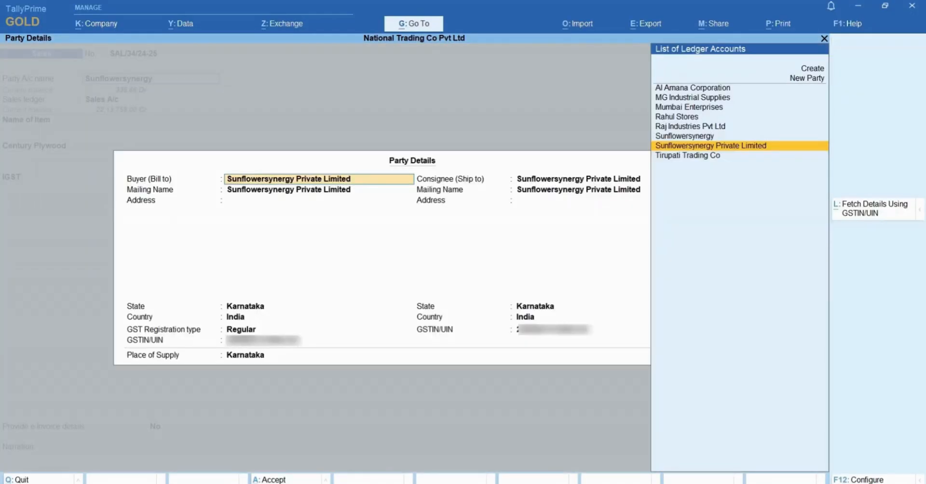
Set the buyer's GST registration type to Unregistered/Consumer in Party Details and save the invoice.
key(Return)
key(Return)
key(Return)
key(Return)
key(Return)
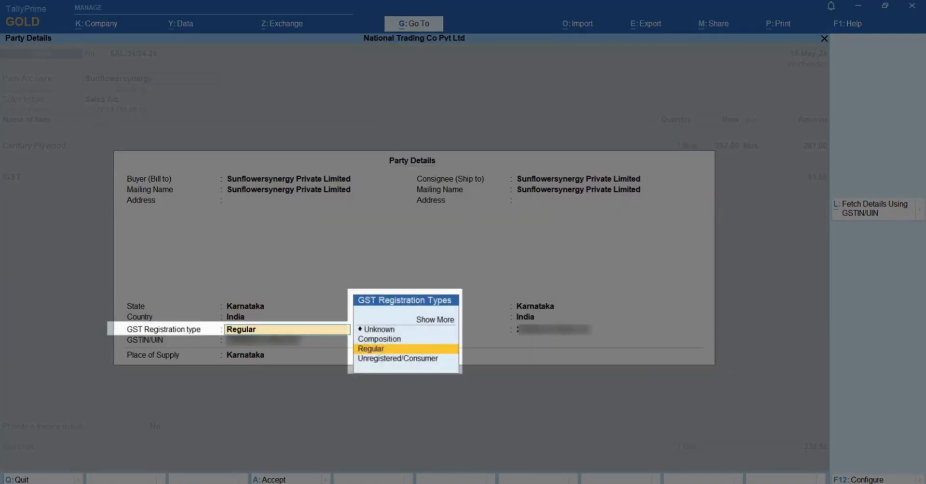
key(Down)
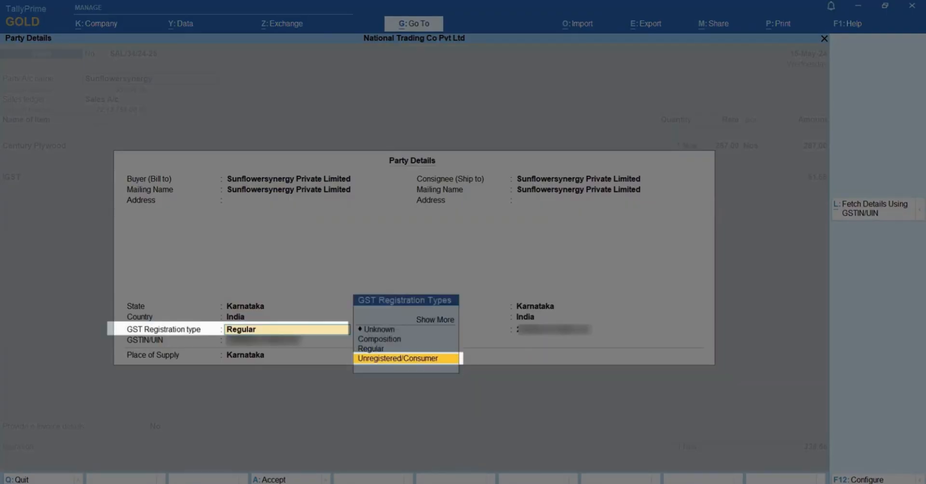
key(Return)
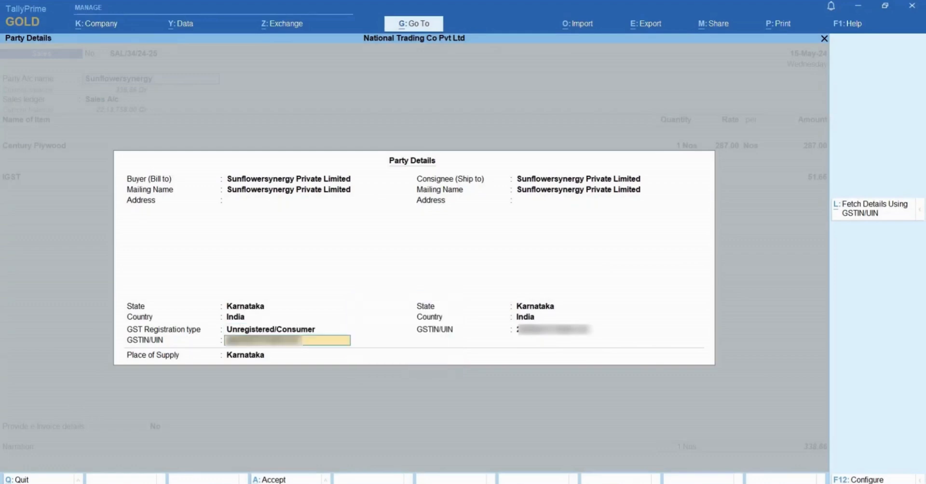
key(Return)
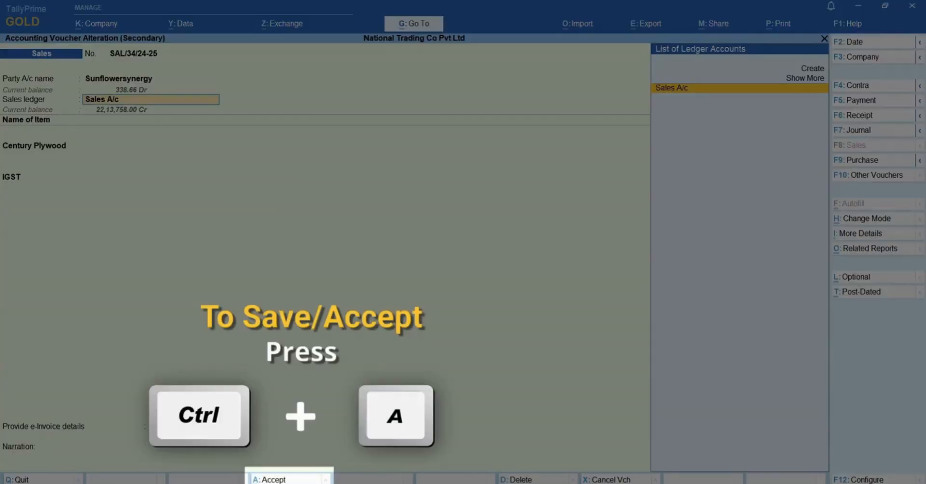
key(ctrl+a)
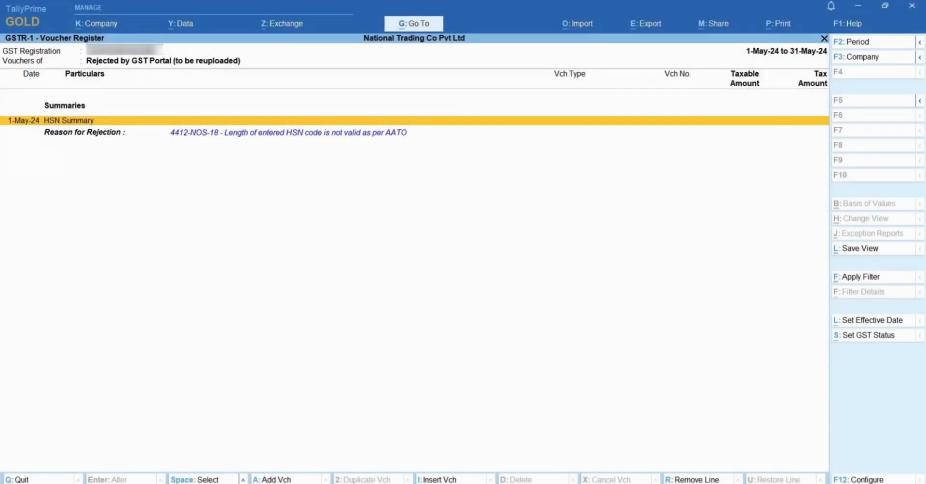
Change Century Plywood's HSN code from 4412 to 44129950 on voucher saltn0081 and save it.
key(Return)
key(Return)
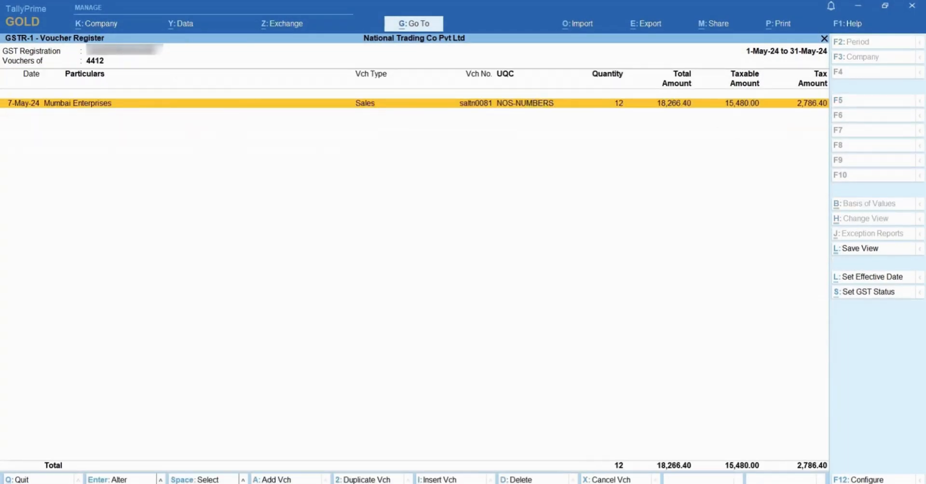
key(Return)
key(Return)
key(Return)
key(Return)
key(Return)
key(Return)
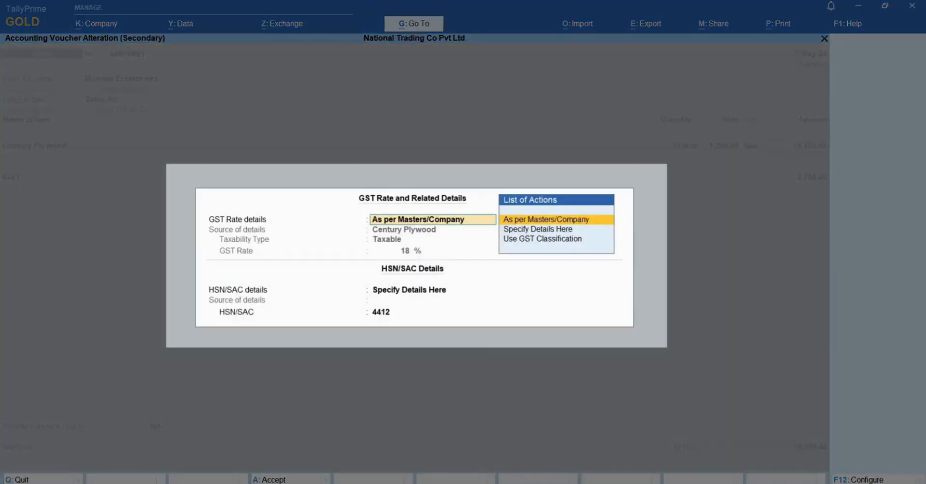
key(Return)
key(Return)
text(99)
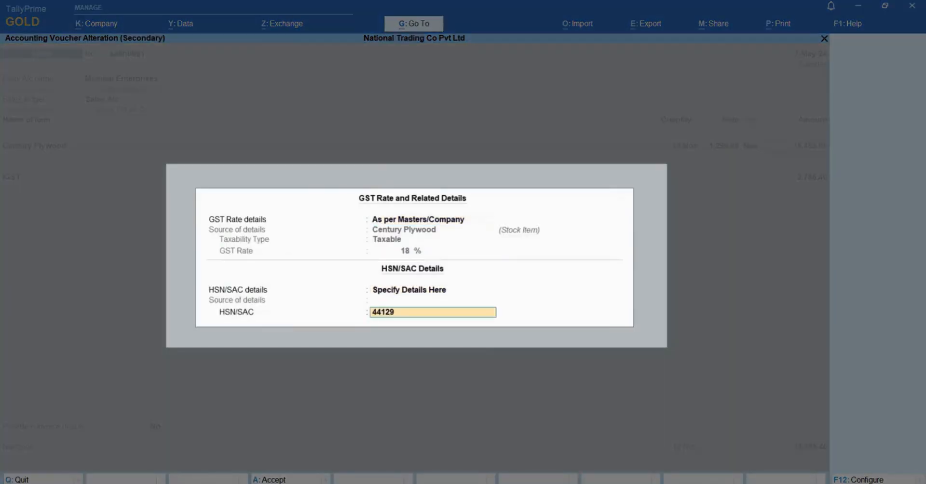
text(50)
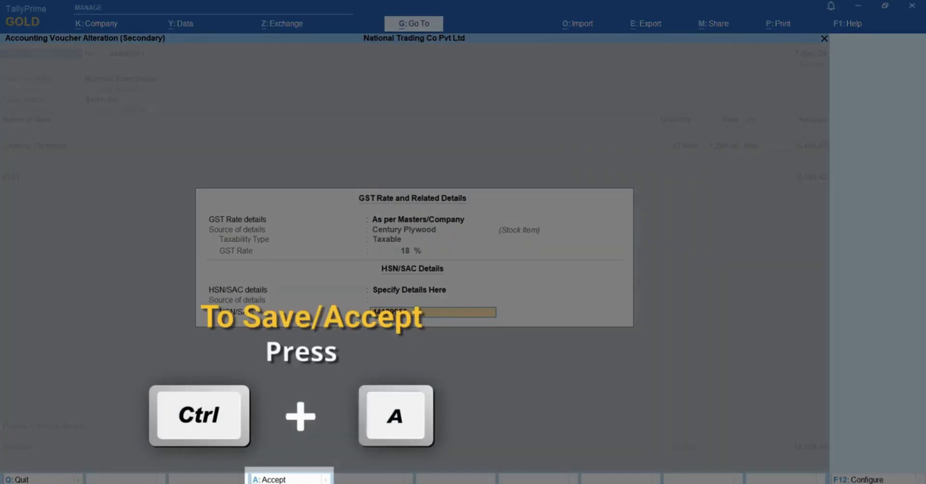
key(ctrl+a)
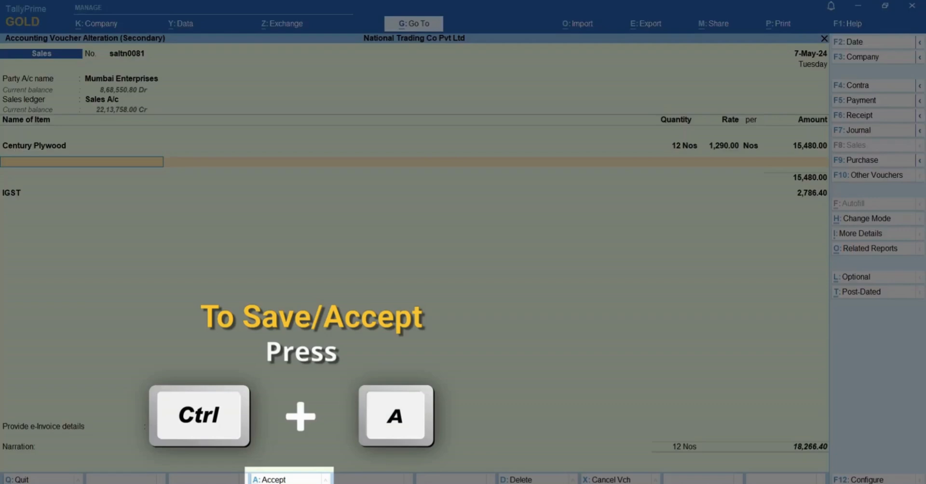
key(ctrl+a)
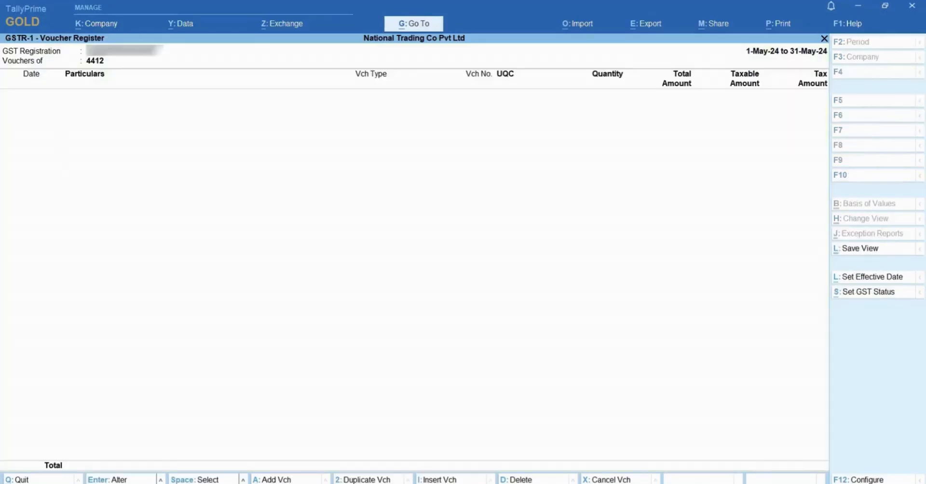
Open the GSTR-1 upload list via Exchange, showing then hiding already-uploaded vouchers with F8.
key(Escape)
key(Escape)
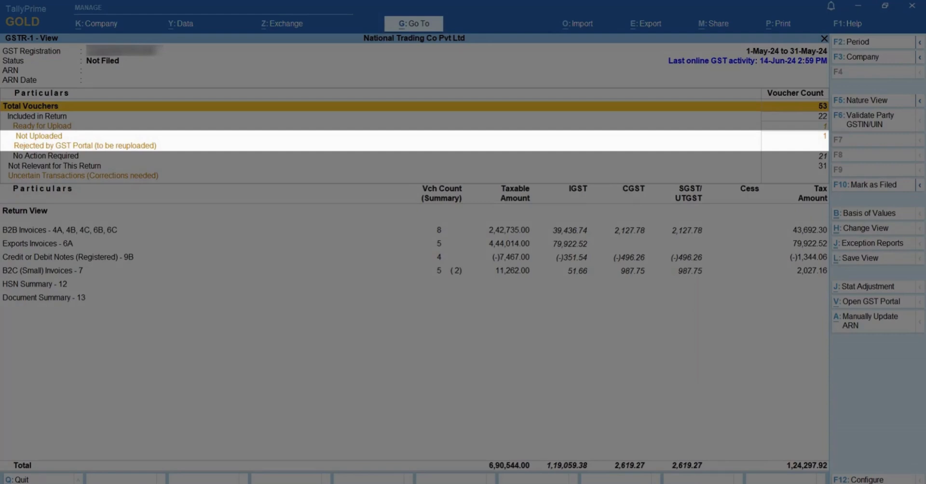
key(Down)
key(Down)
key(Down)
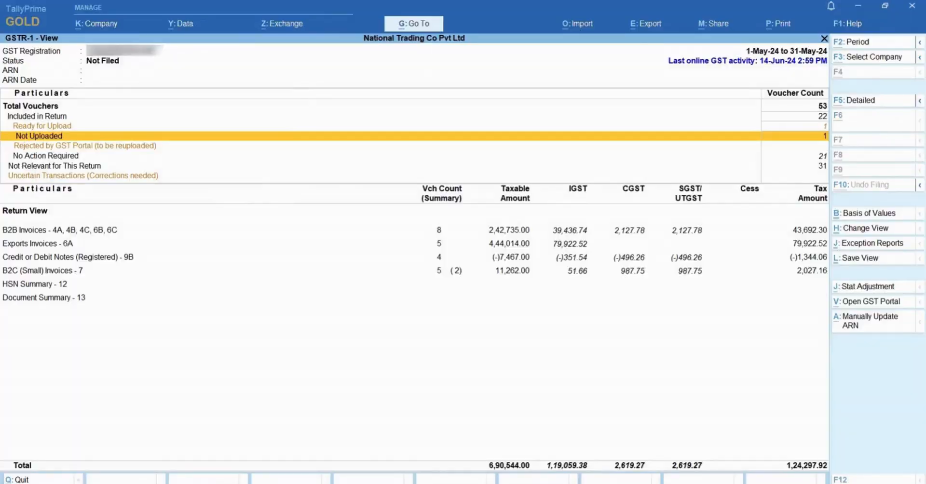
key(alt+z)
key(Down)
key(Down)
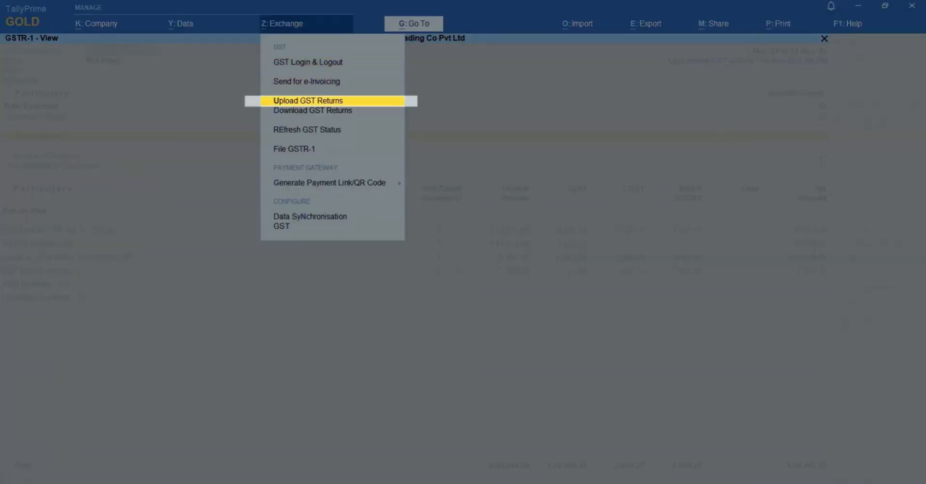
key(Return)
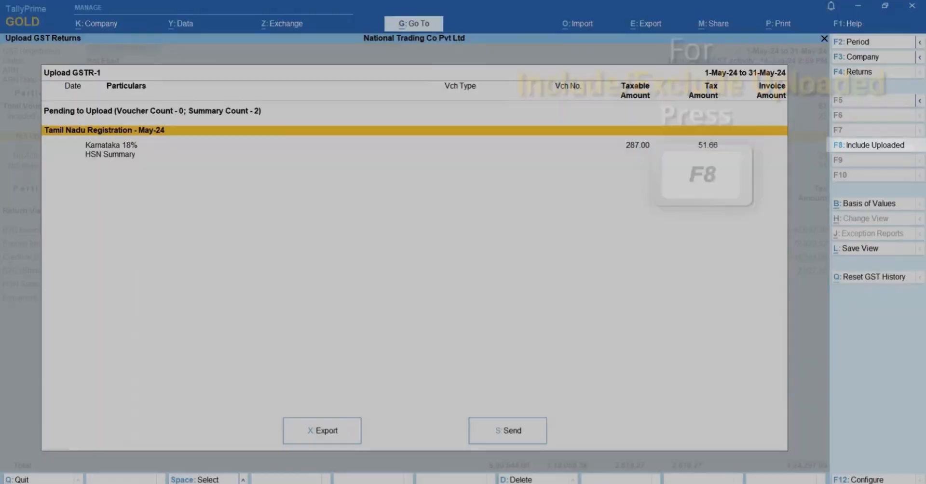
key(F8)
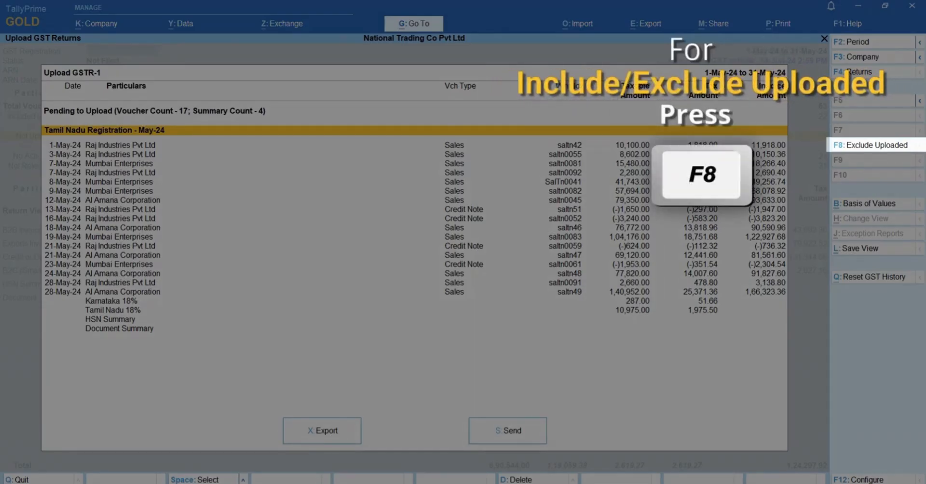
key(F8)
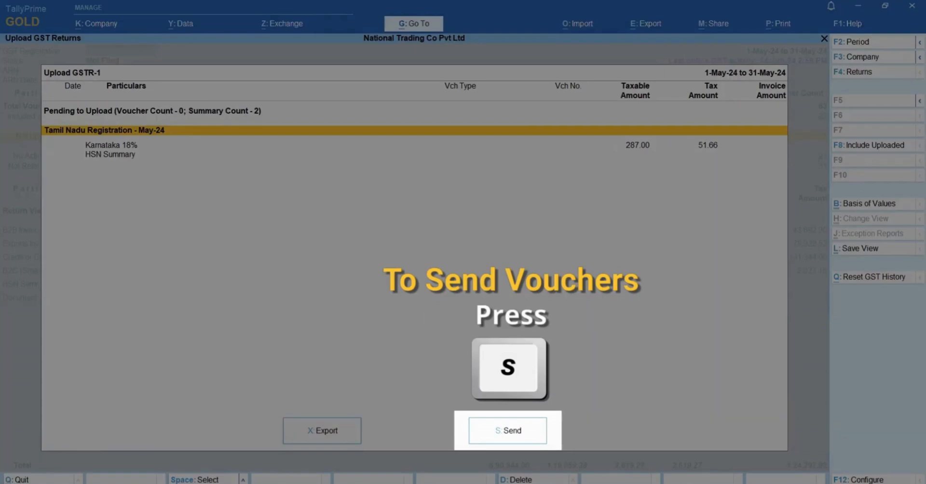
Send the Karnataka 18% and HSN summaries, then verify all 22 vouchers need no action.
key(s)
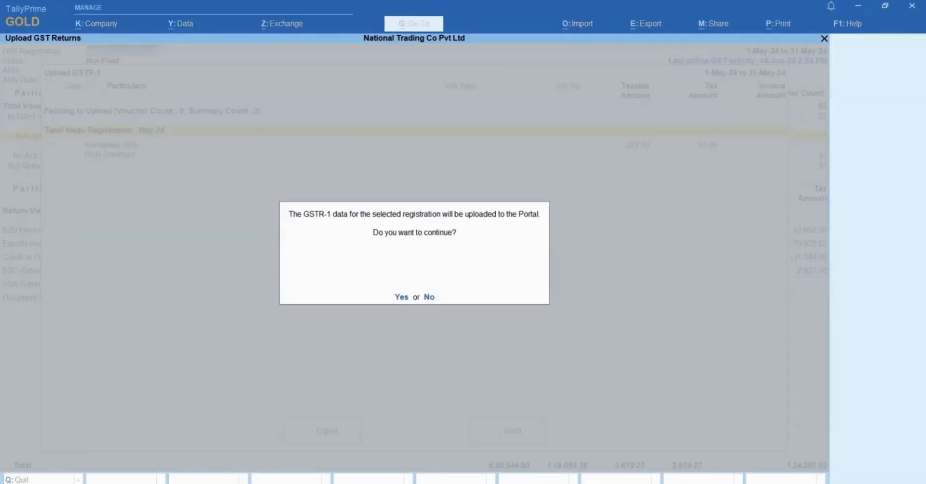
key(y)
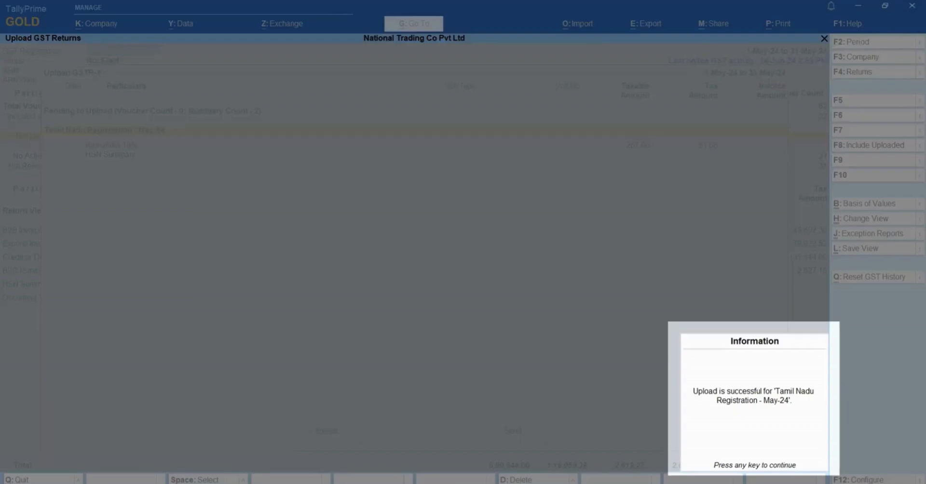
key(Return)
key(Escape)
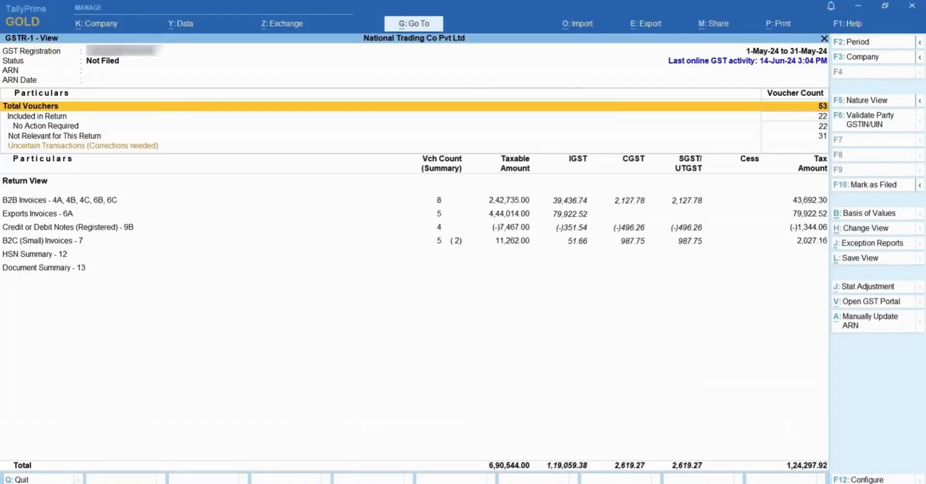
key(Down)
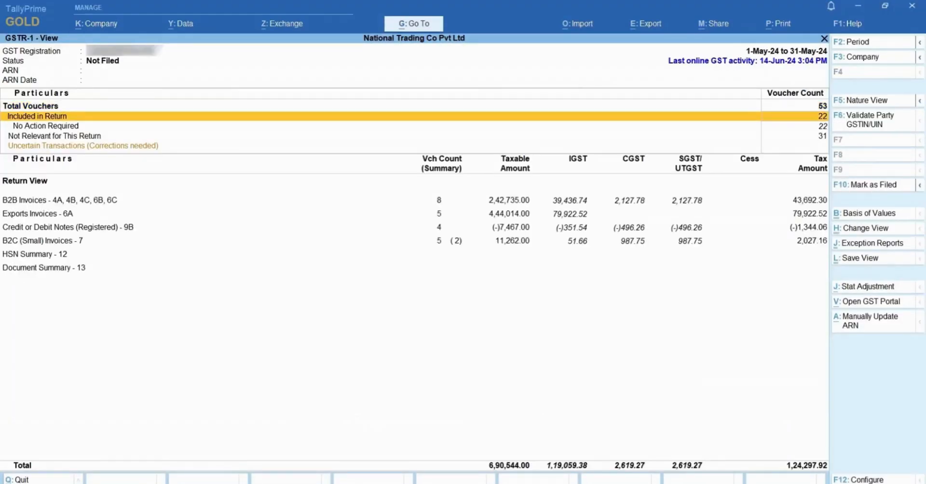